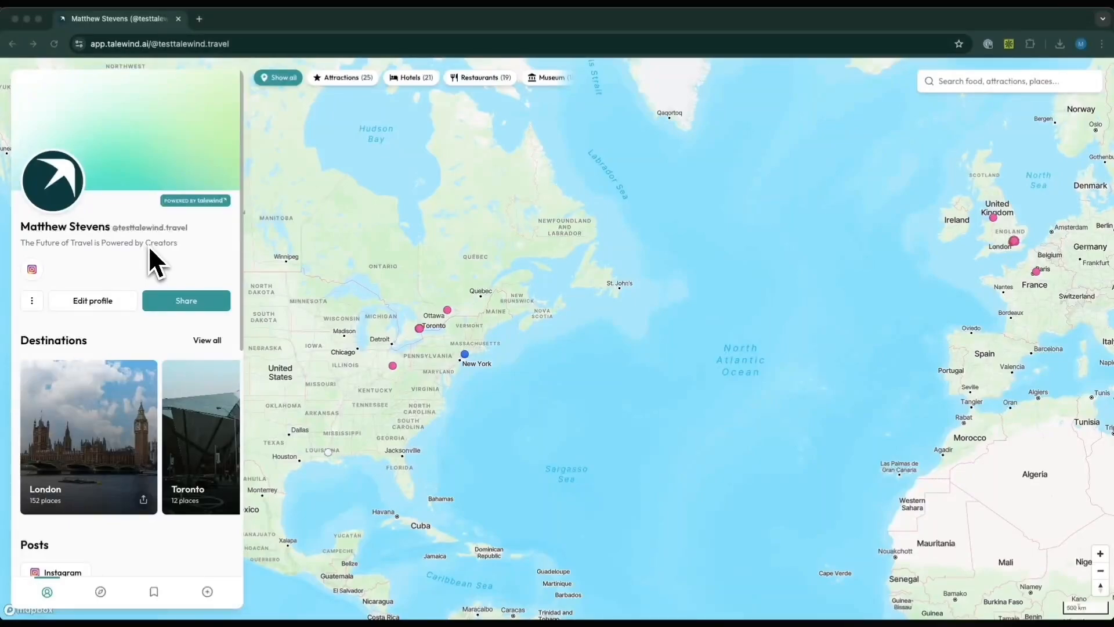
Look over the creator profile with its destinations and posts, and open the profile's details for editing
scroll(139, 246, "down", 3)
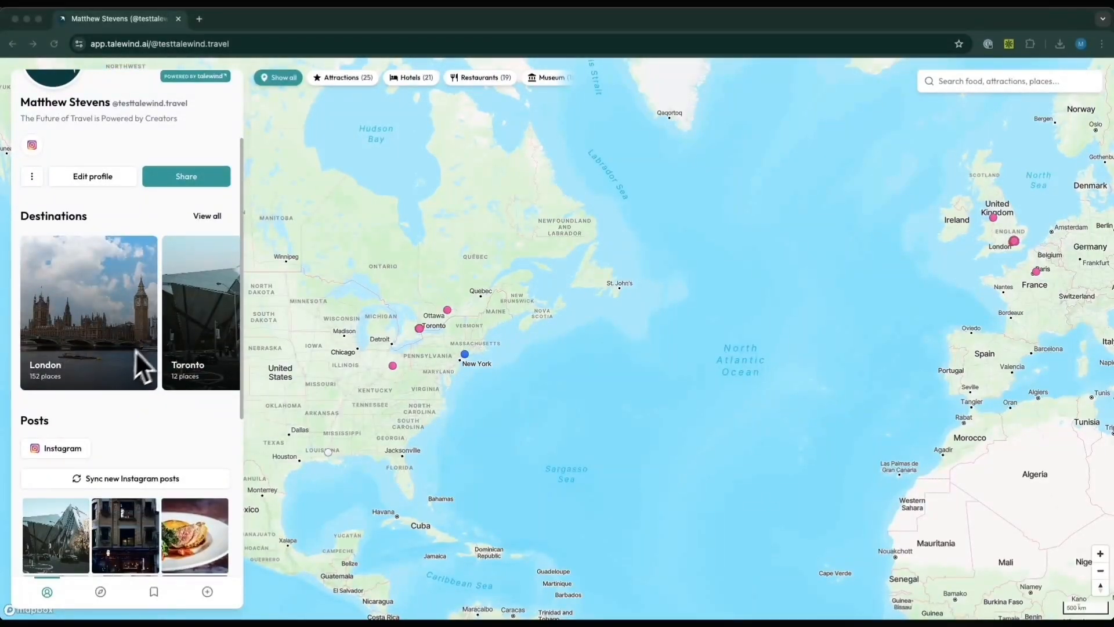
scroll(149, 331, "down", 5)
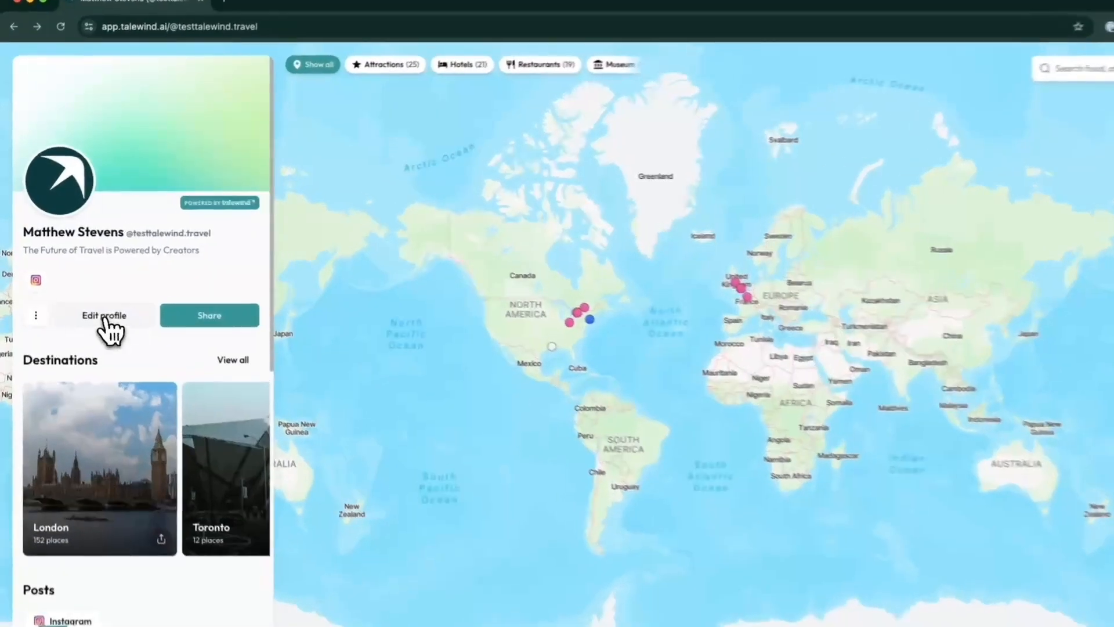
left_click(92, 301)
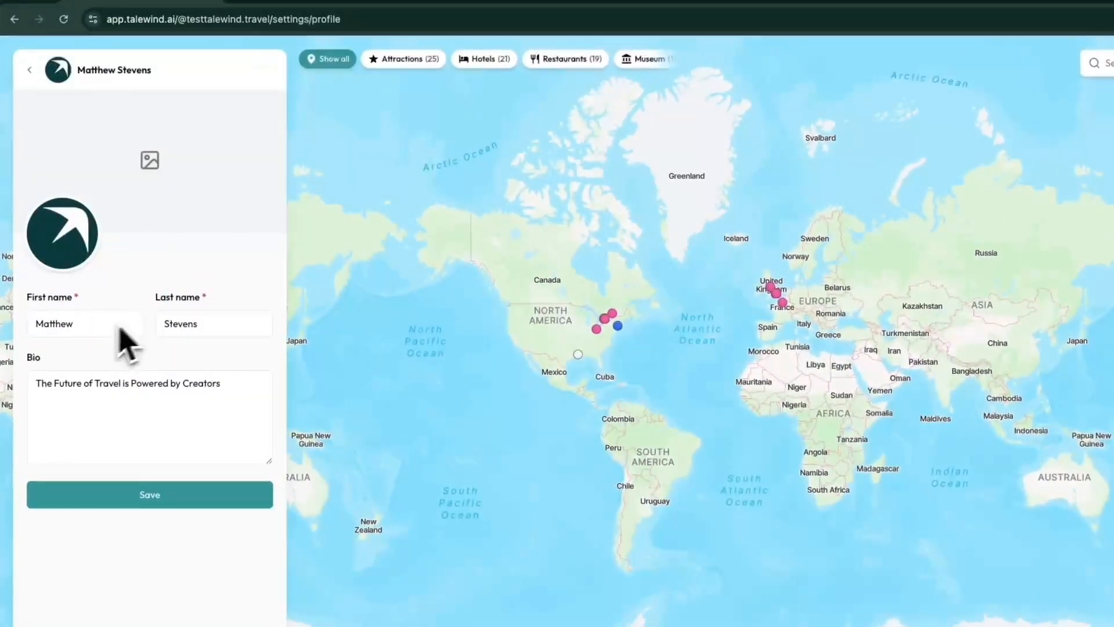
mouse_move(84, 229)
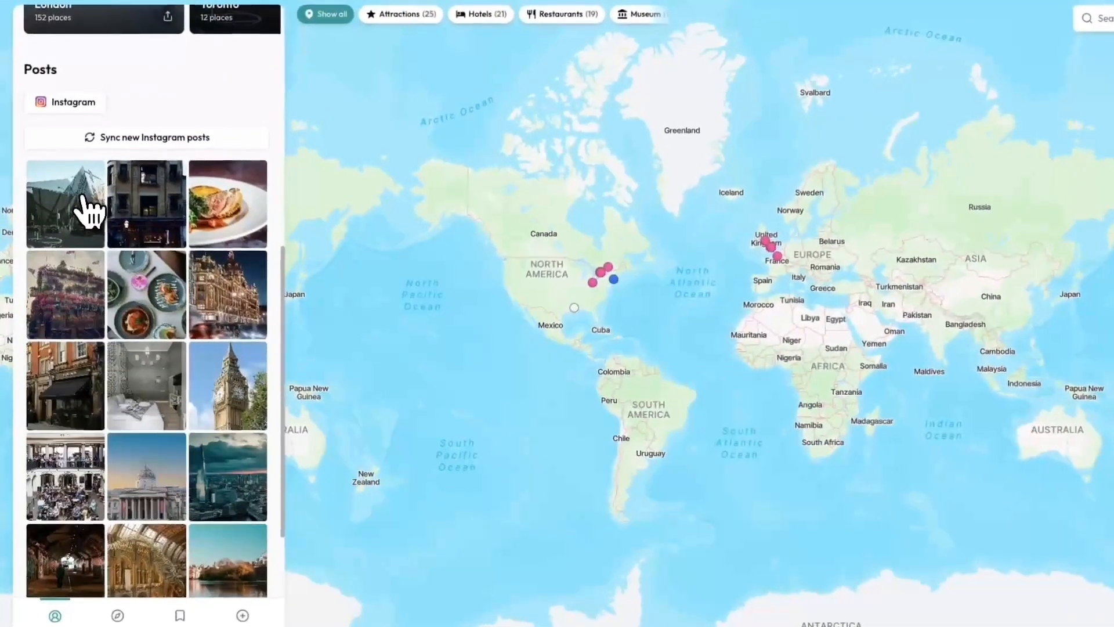
Delete the Instagram post about exploring Toronto's 10 iconic spots from the profile
left_click(76, 246)
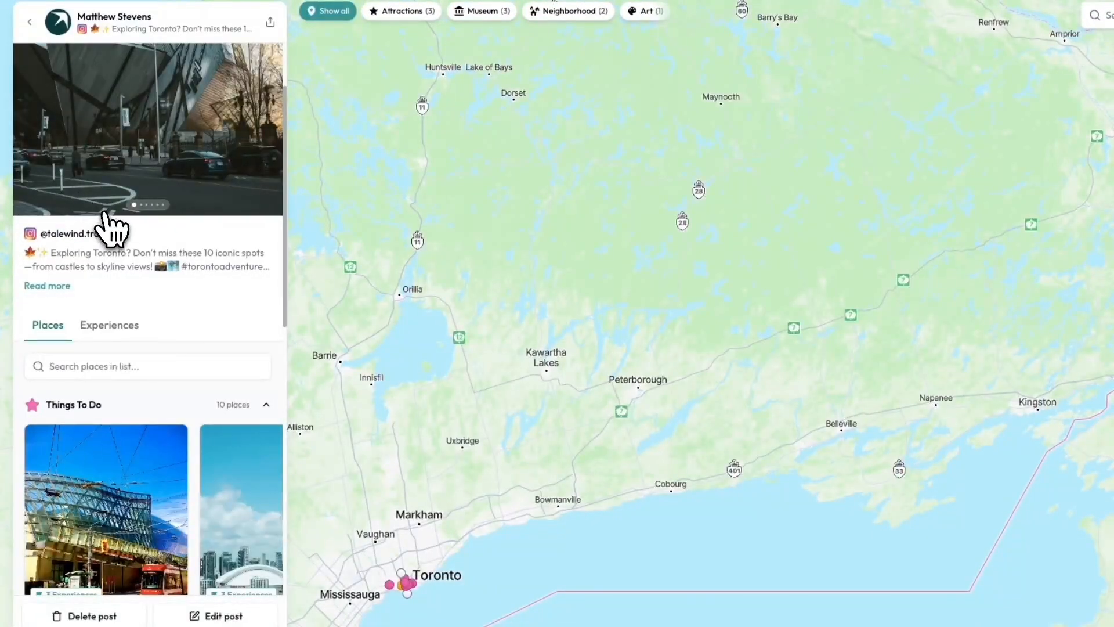
left_click(75, 616)
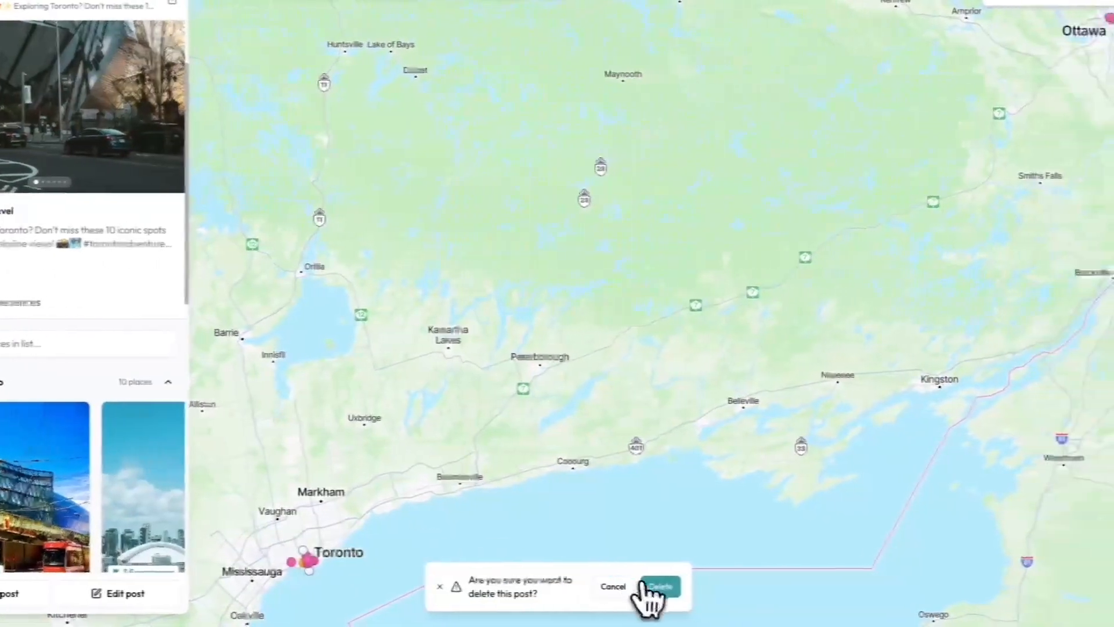
left_click(653, 585)
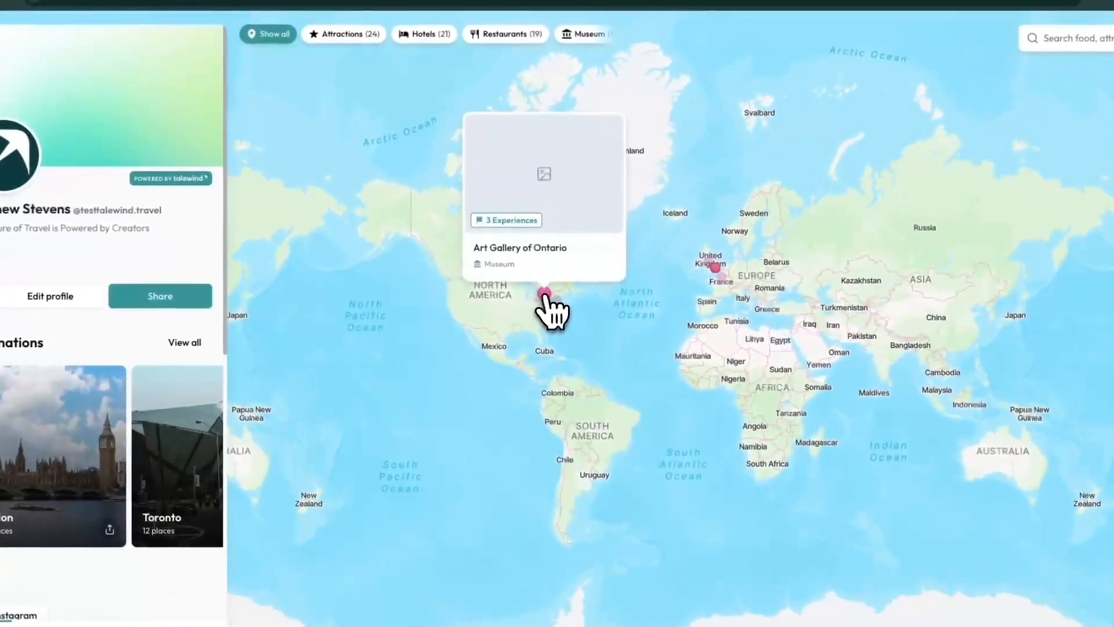
View the Art Gallery of Ontario's details from the map and open the Instagram post it is mentioned in
left_click(545, 297)
scroll(398, 368, "down", 4)
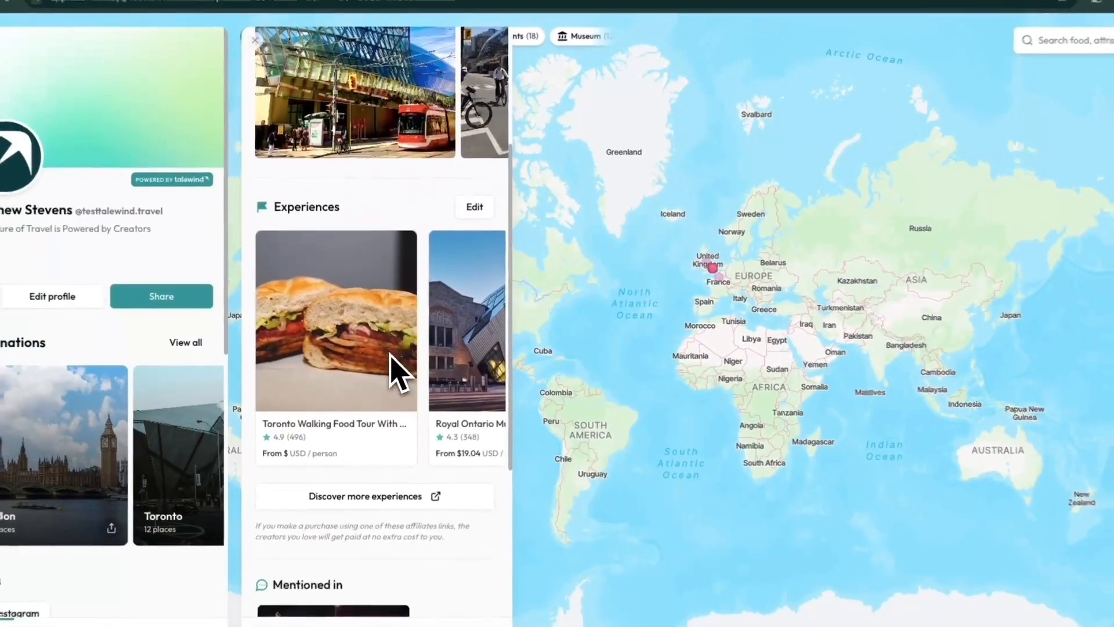
scroll(390, 356, "down", 5)
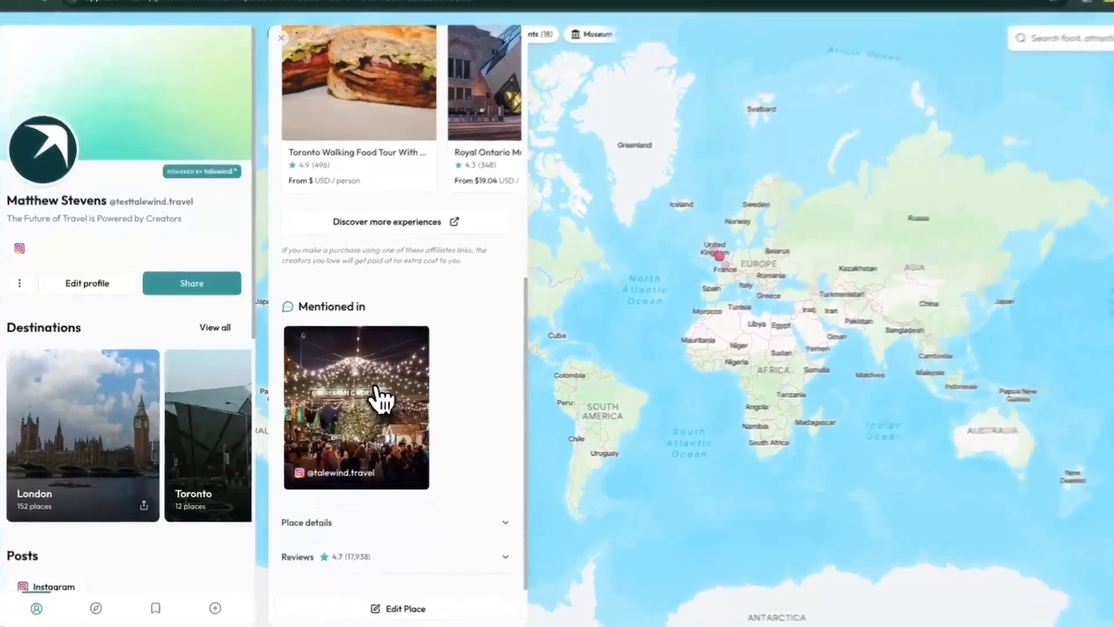
left_click(355, 406)
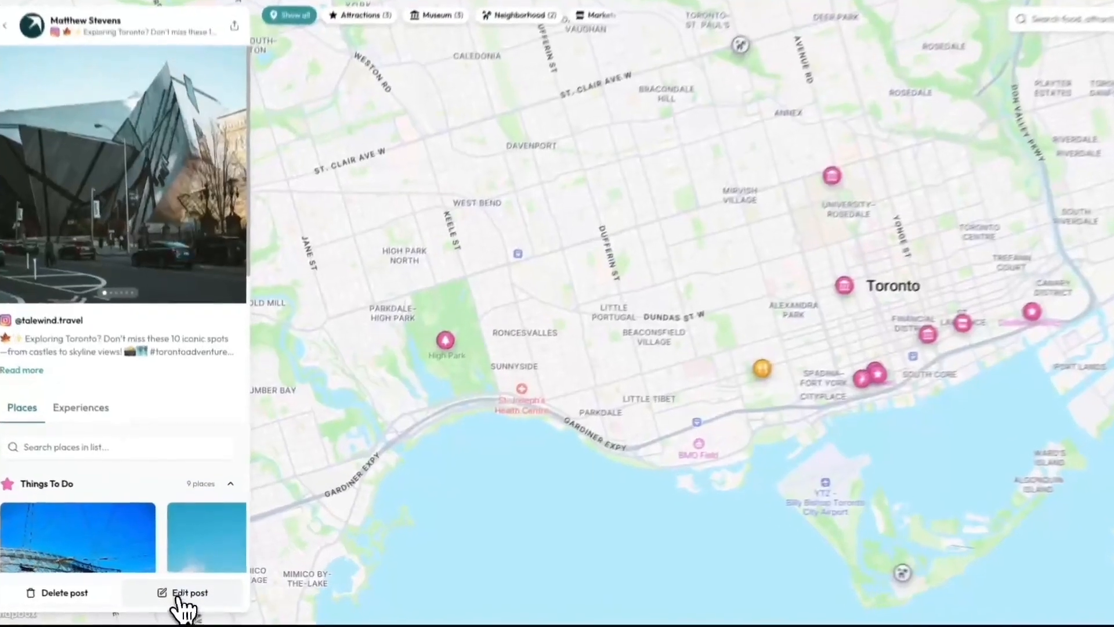
Start editing the Toronto post, find TIFF Lightbox through the map search and add it to the post
left_click(180, 595)
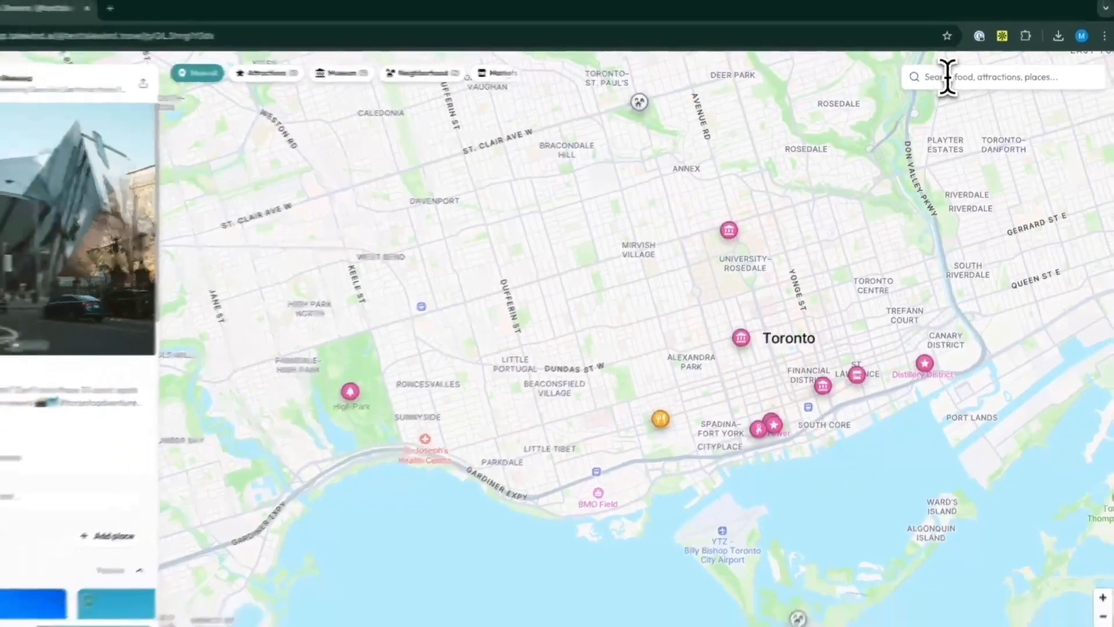
type("TIFF Light")
left_click(960, 116)
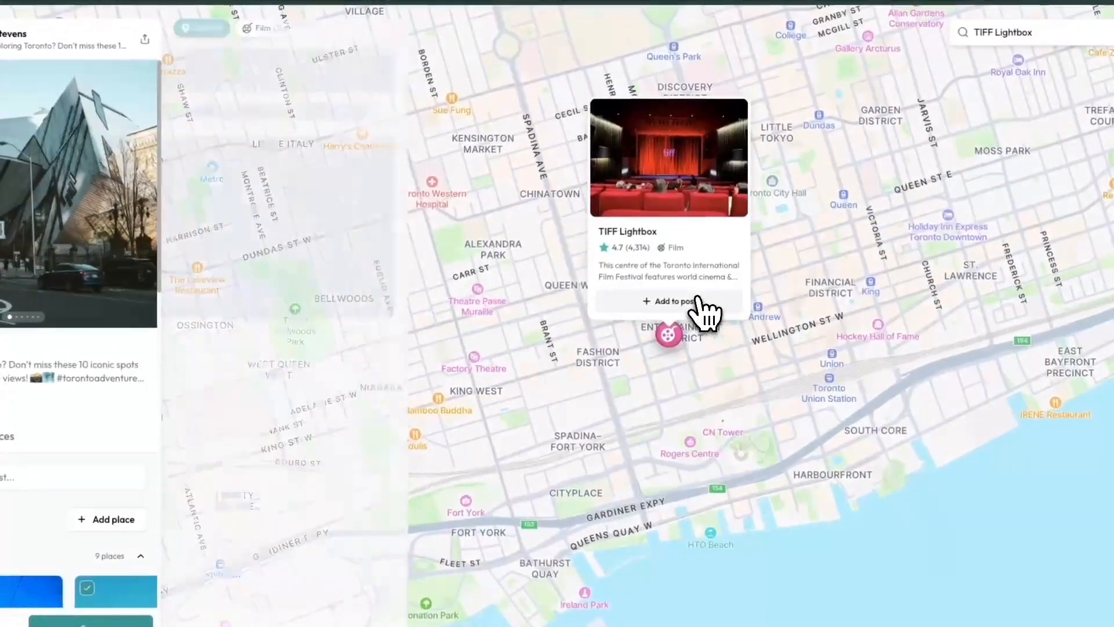
left_click(701, 306)
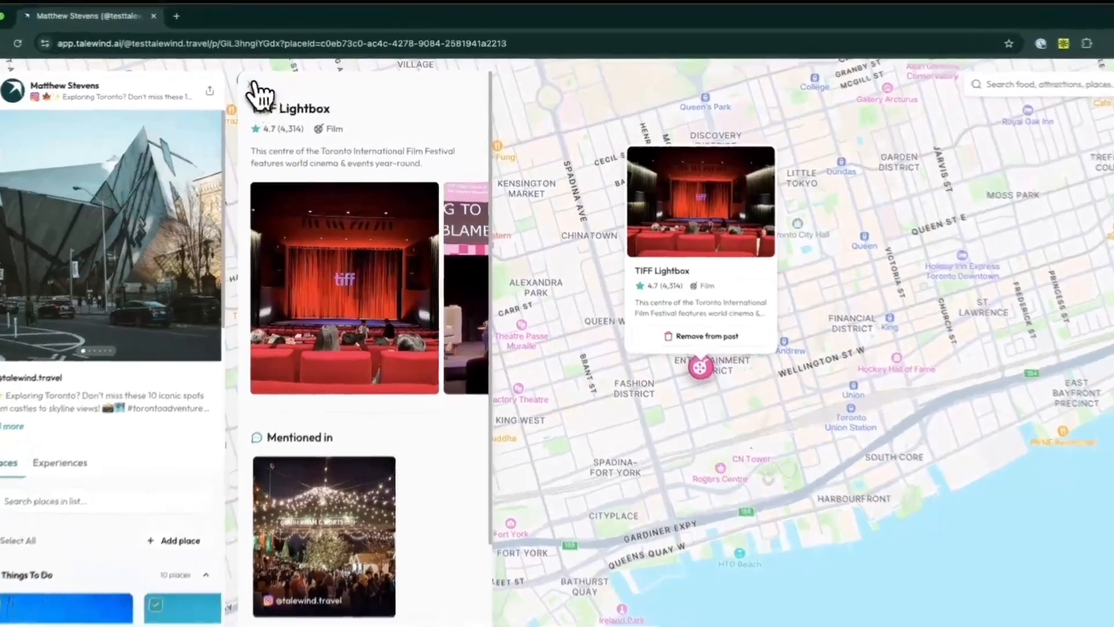
Close the TIFF Lightbox details and search the Toronto map for restaurants
left_click(267, 81)
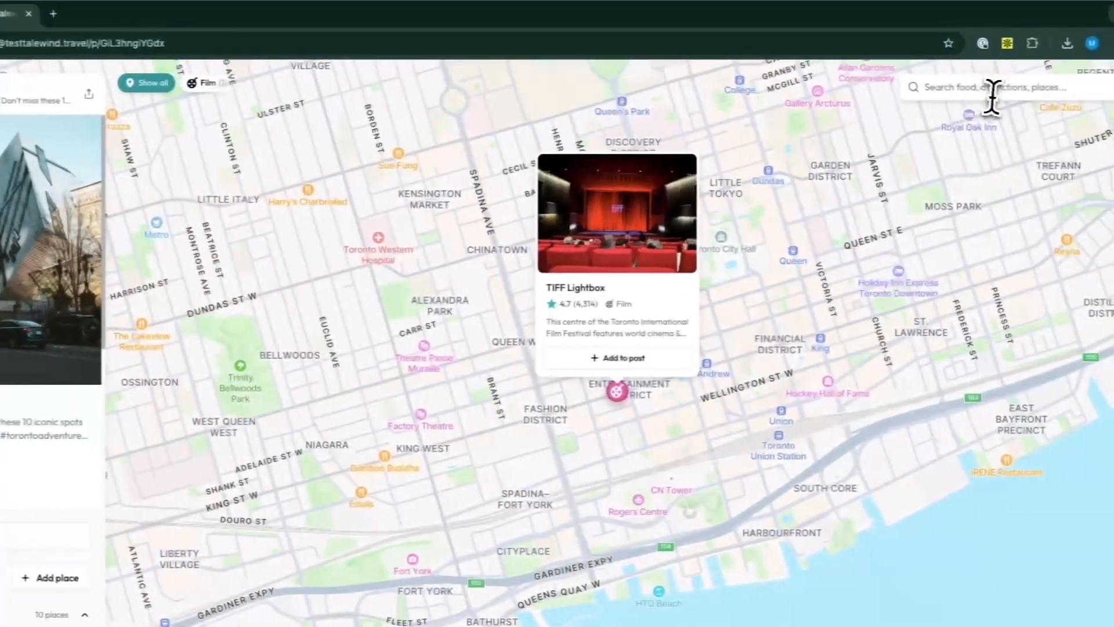
left_click(1094, 89)
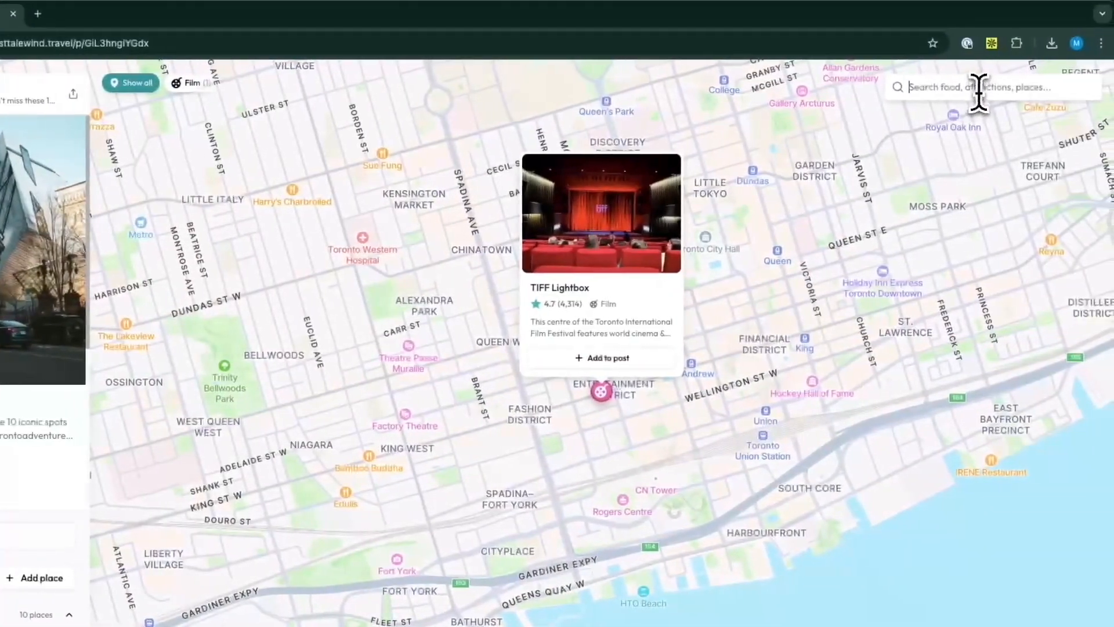
type("restau")
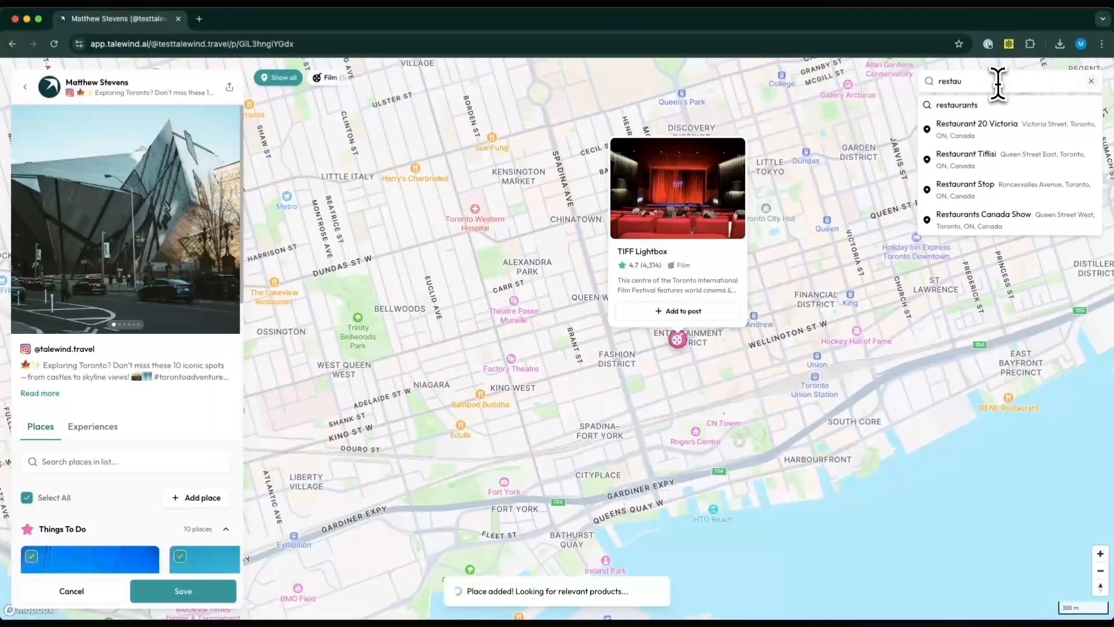
left_click(986, 105)
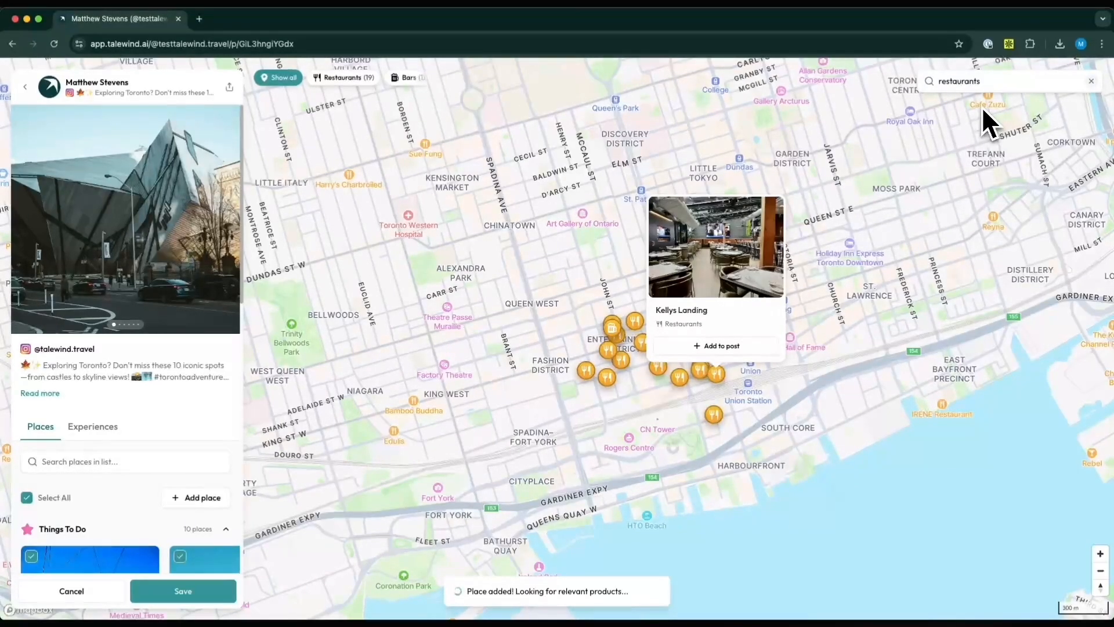
Deselect the Art Gallery of Ontario among the post's Things To Do places and save the post
scroll(165, 260, "down", 4)
scroll(166, 285, "up", 4)
scroll(166, 285, "down", 4)
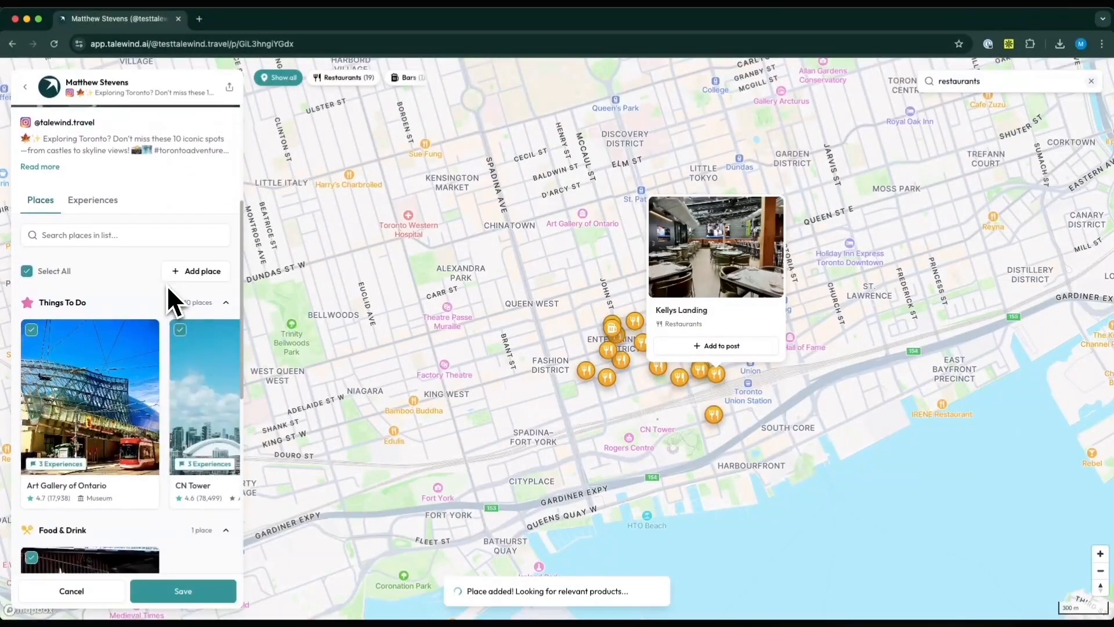
left_click(32, 330)
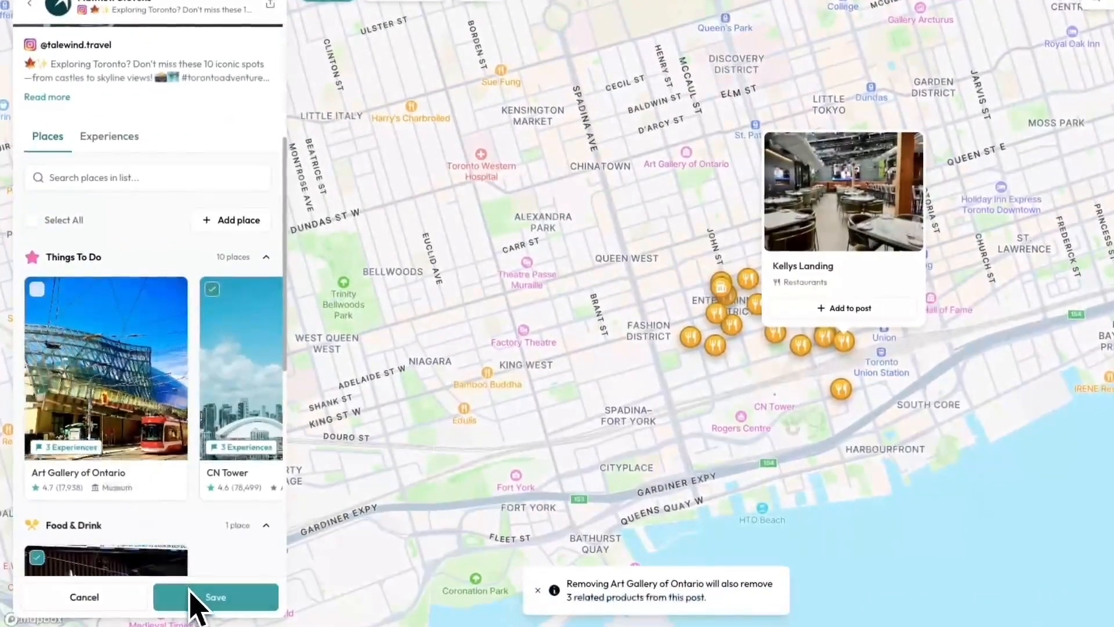
left_click(195, 597)
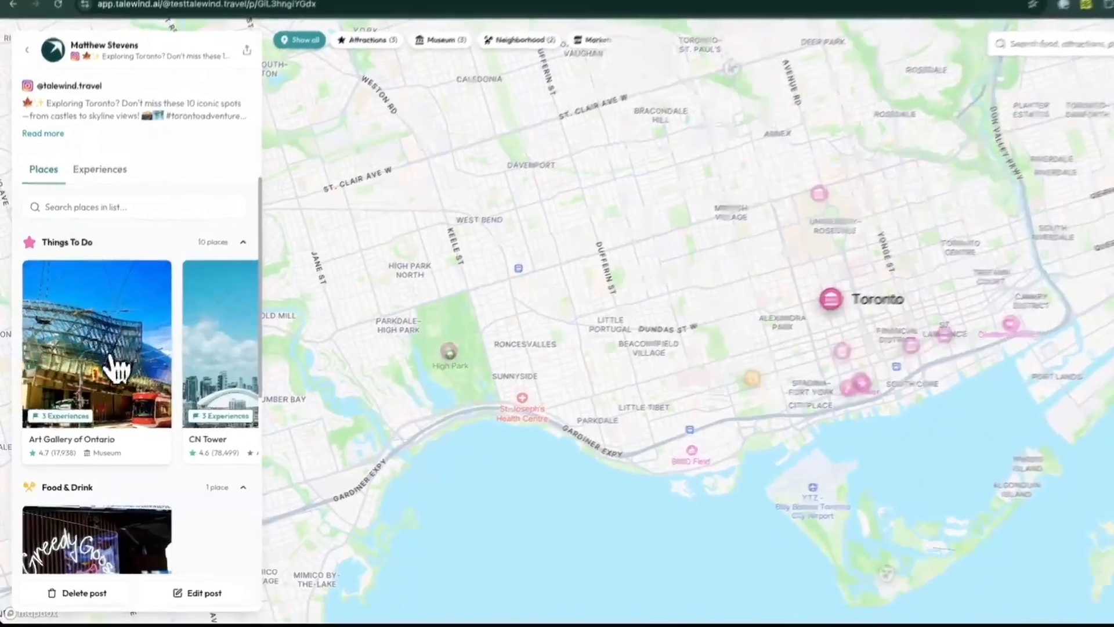
Open the Art Gallery of Ontario's place details for editing and view the available place categories
left_click(111, 377)
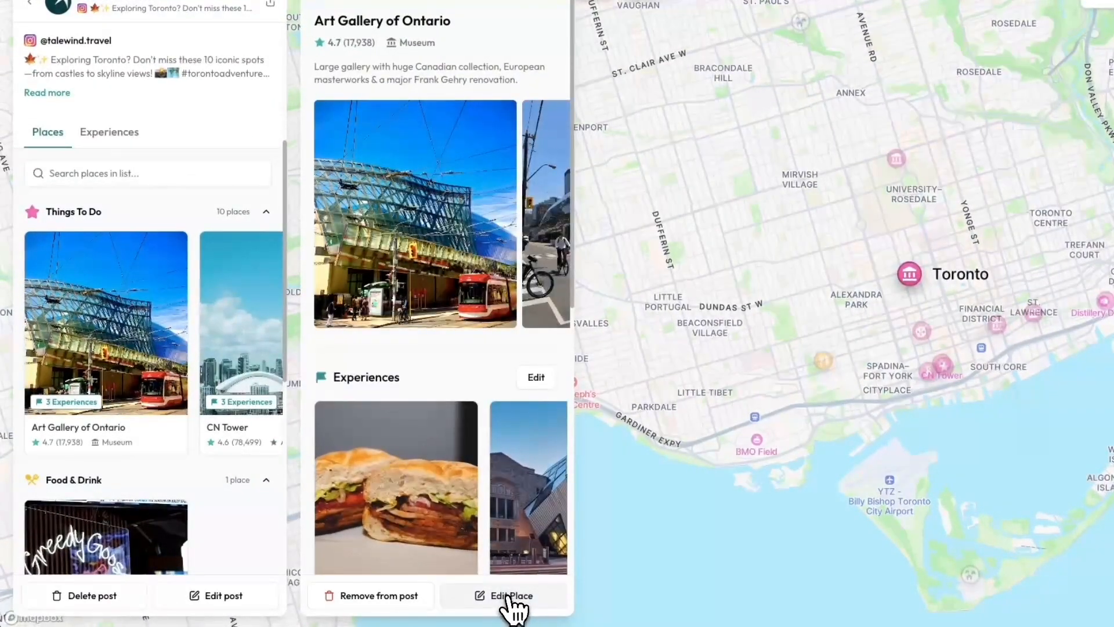
left_click(509, 597)
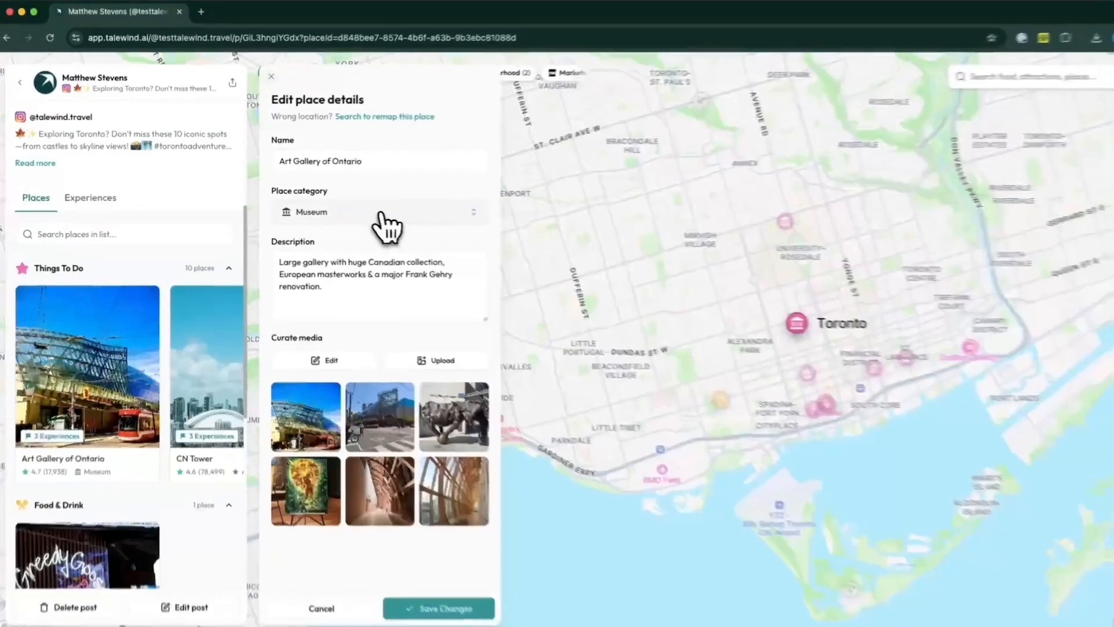
left_click(381, 212)
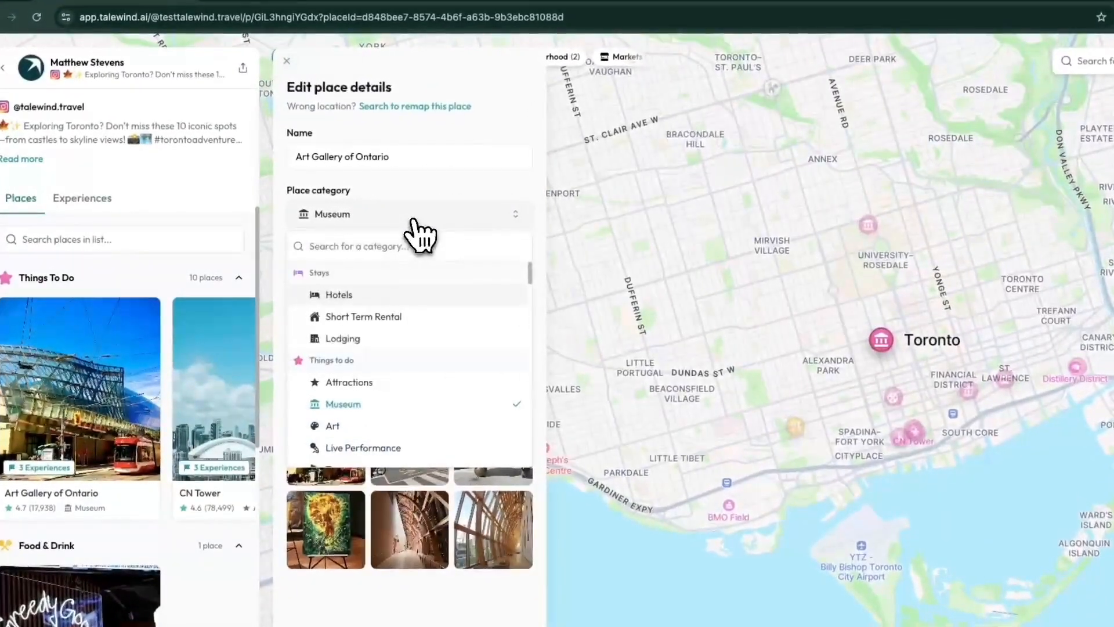
left_click(413, 221)
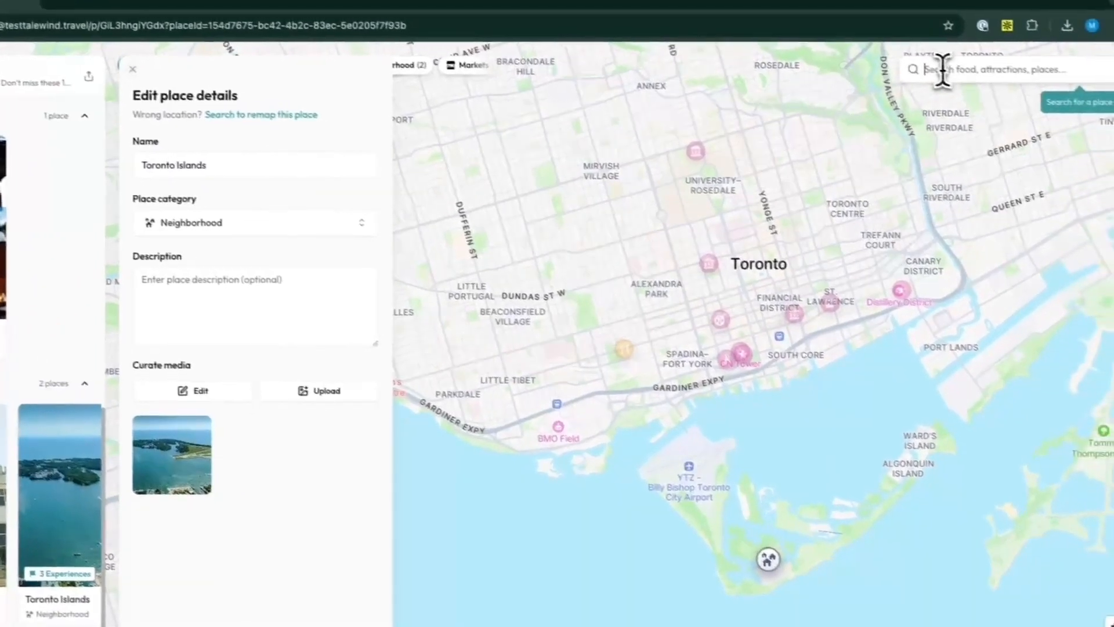
Search for Ward's Island in Toronto as the location for remapping the Toronto Islands place
left_click(1003, 91)
type("wards i")
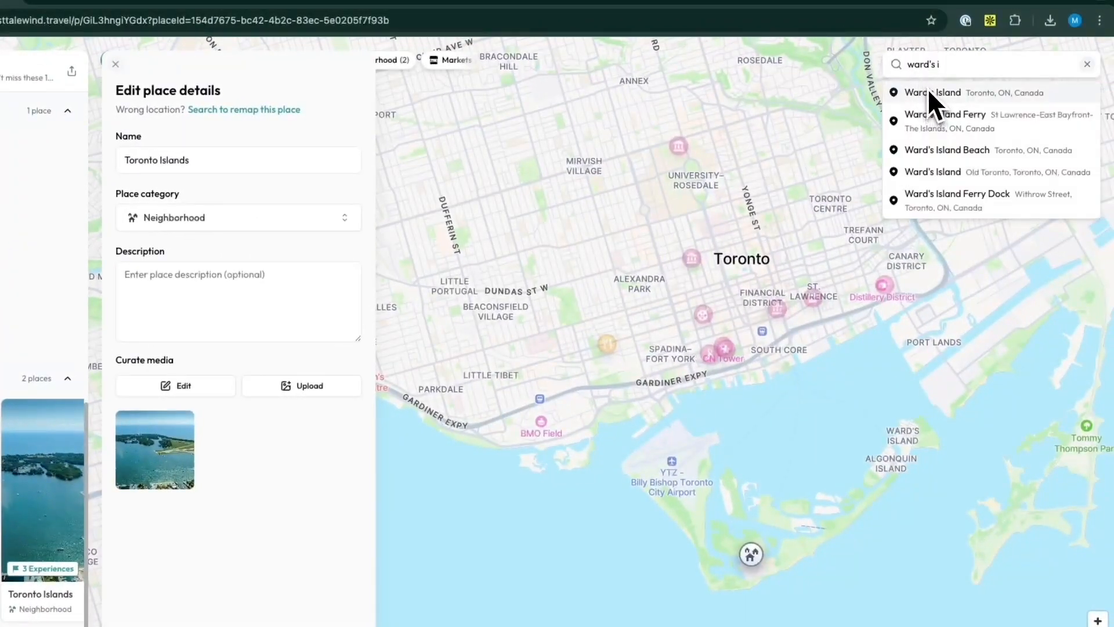
left_click(1004, 113)
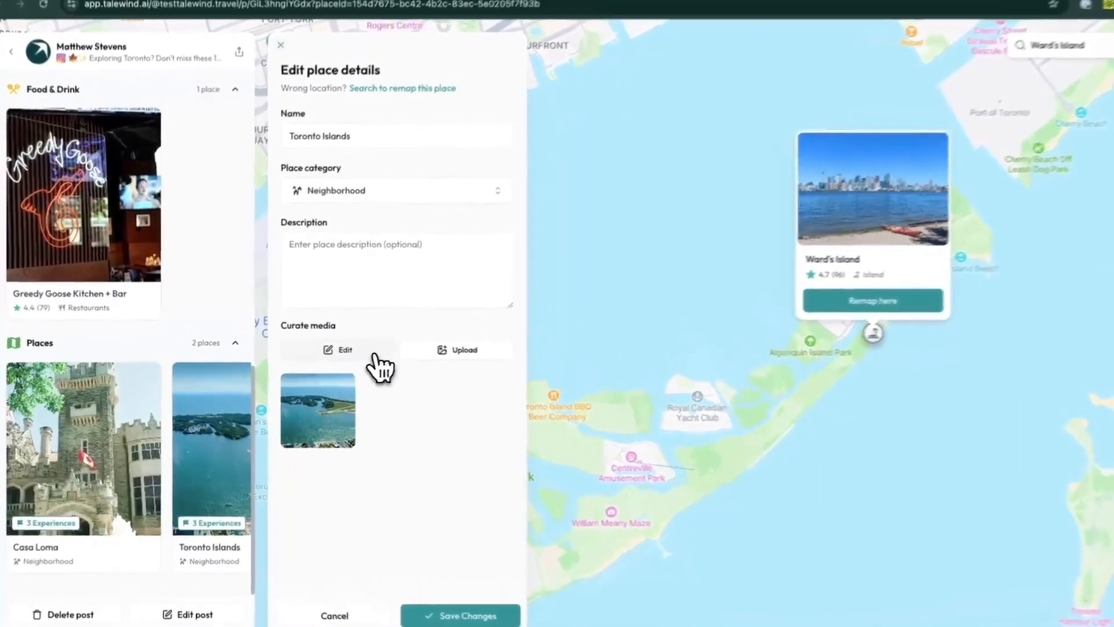
Open the Toronto Islands media for rearranging or deleting, and save the place changes
left_click(347, 355)
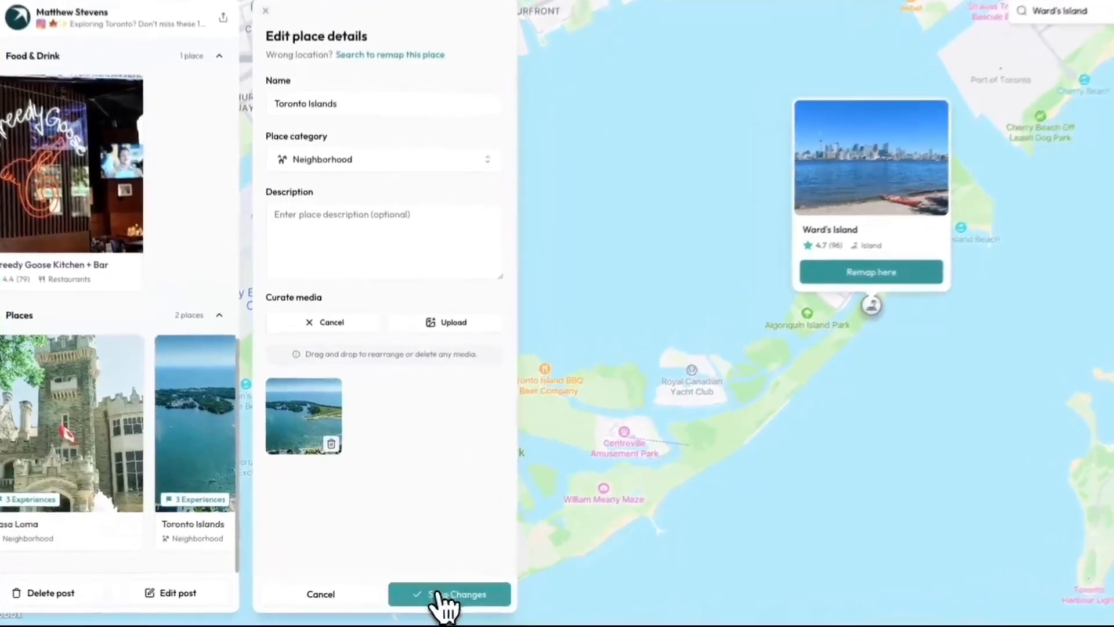
left_click(421, 592)
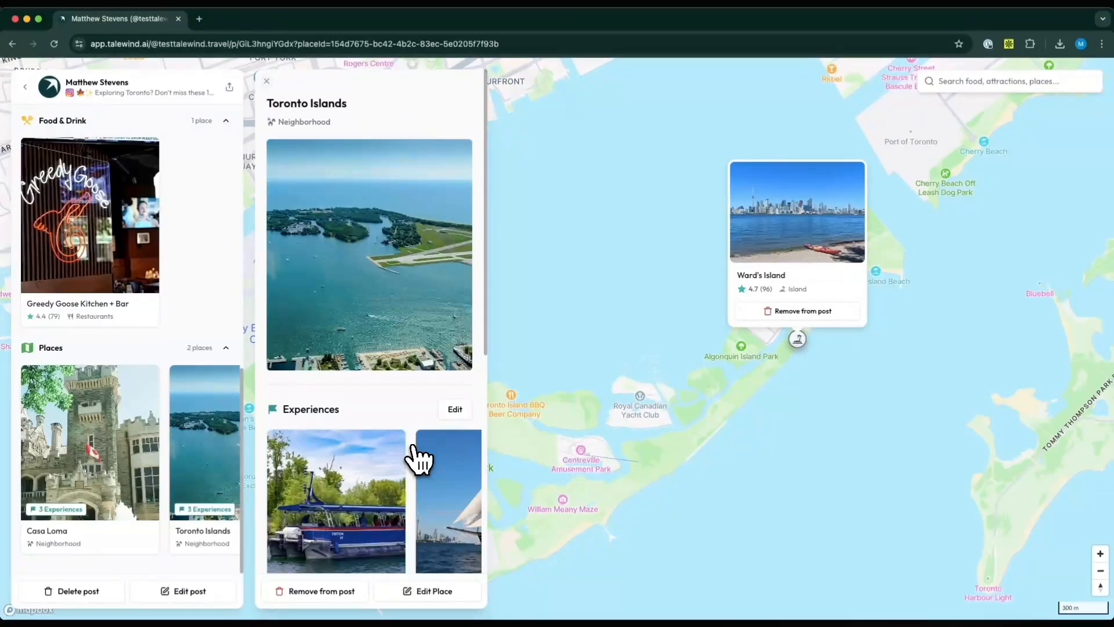
Open the Toronto Islands experiences for curation, deselect the 1-Hour Toronto Harbour Tour and select it again
scroll(418, 456, "down", 3)
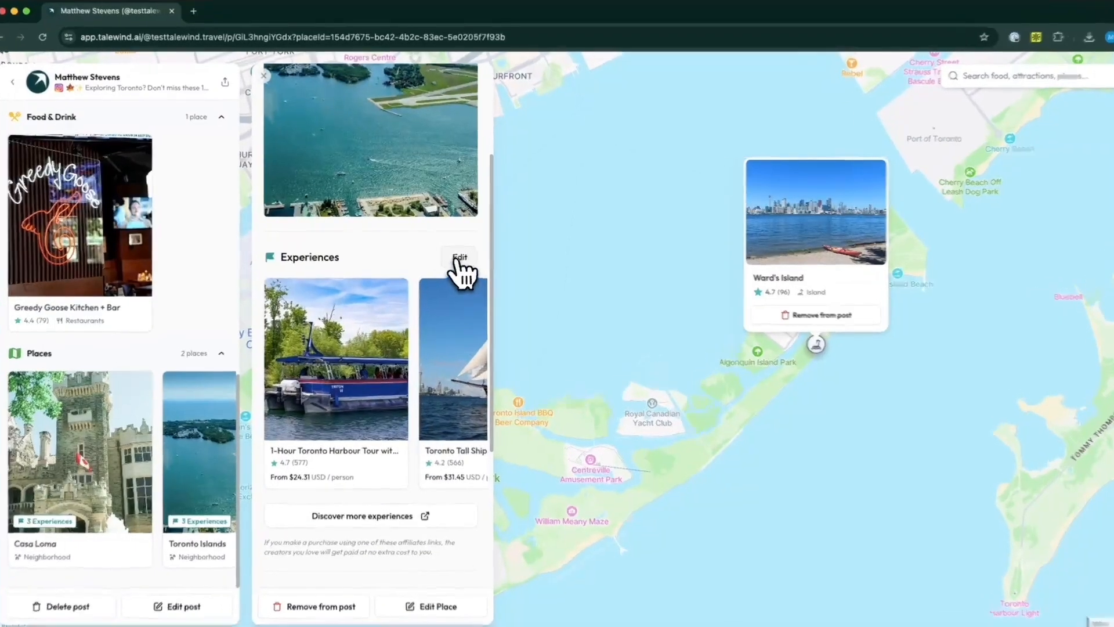
left_click(455, 255)
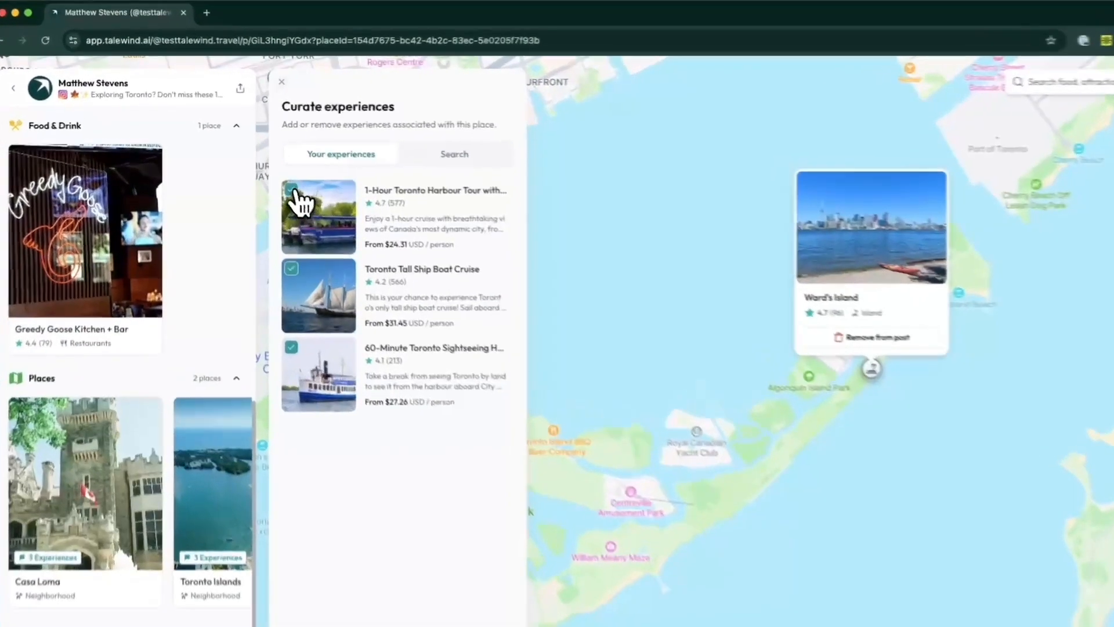
left_click(295, 194)
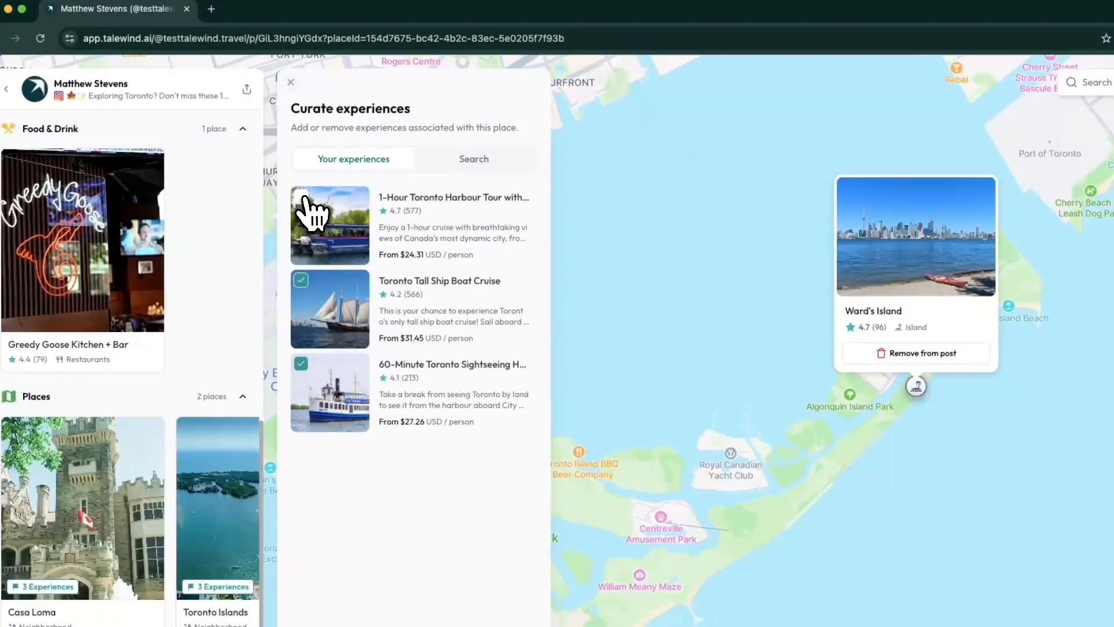
left_click(302, 196)
Switch to searching for experiences to add to Toronto Islands and clear the prefilled query
left_click(462, 165)
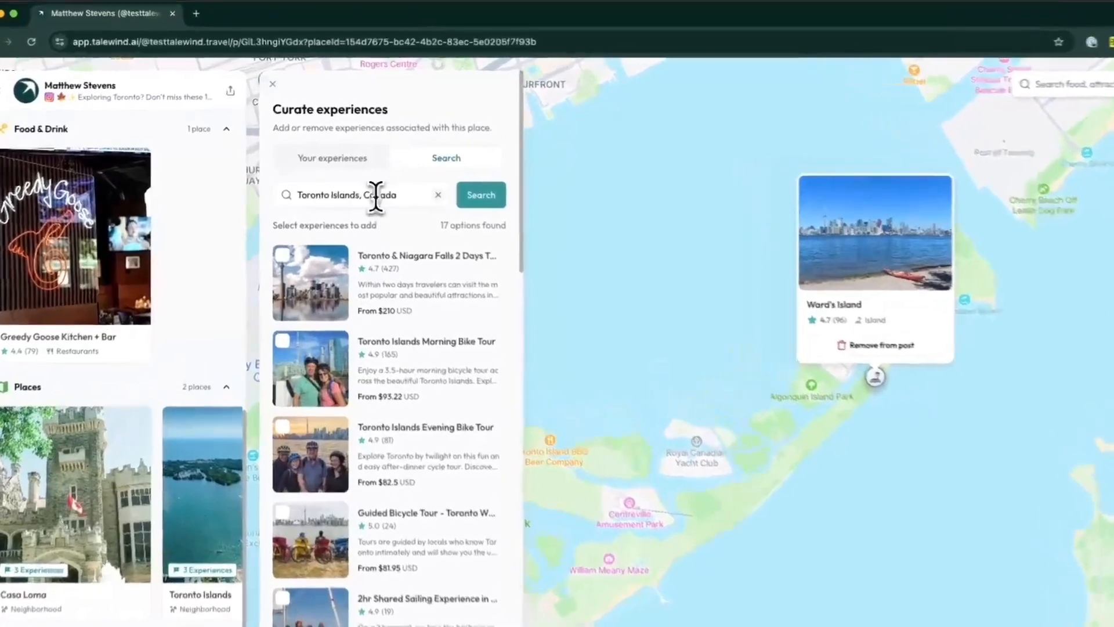
left_click(359, 179)
left_click(446, 200)
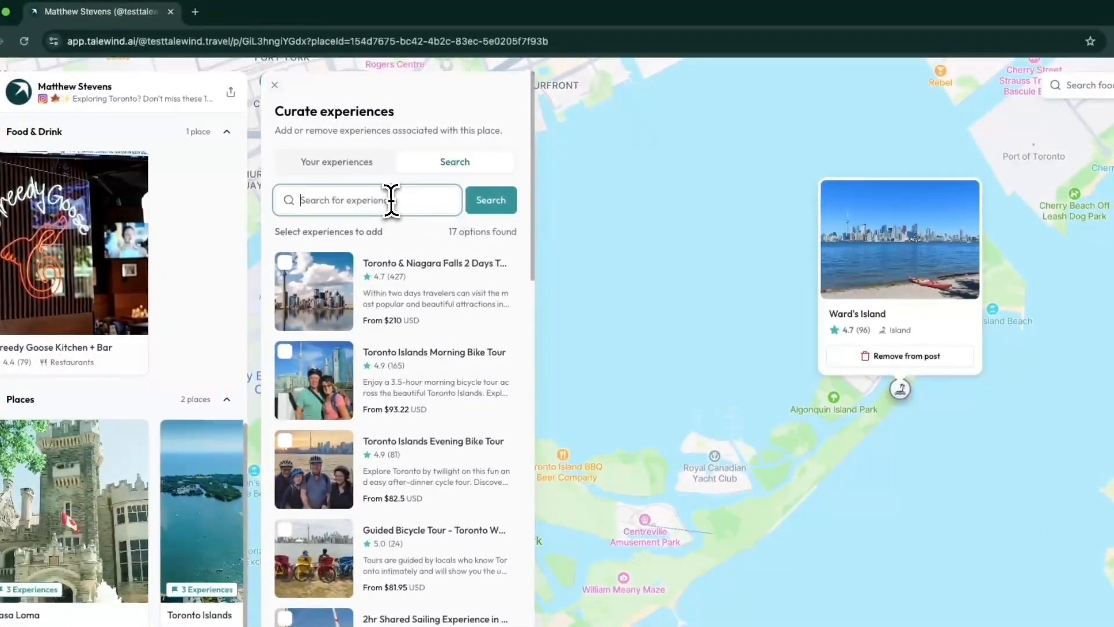